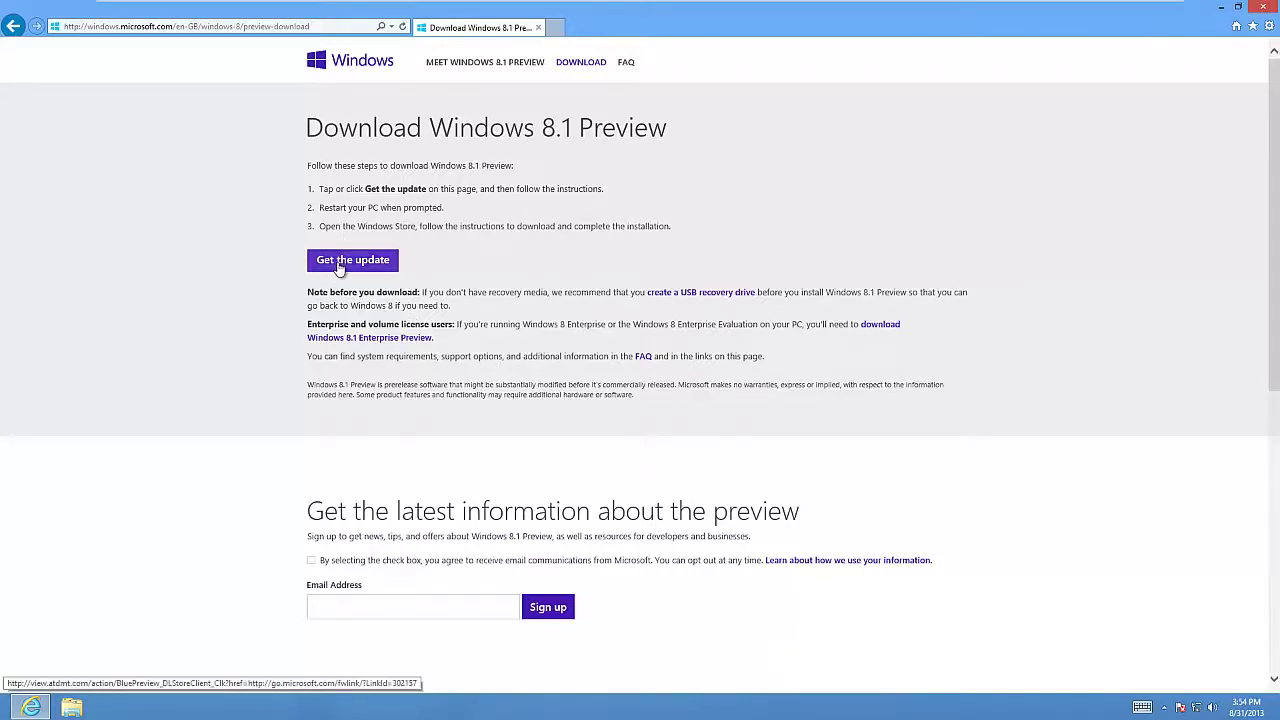
Download the Windows 8.1 Preview update and approve installing KB2871389 in the Standalone Installer
left_click(338, 265)
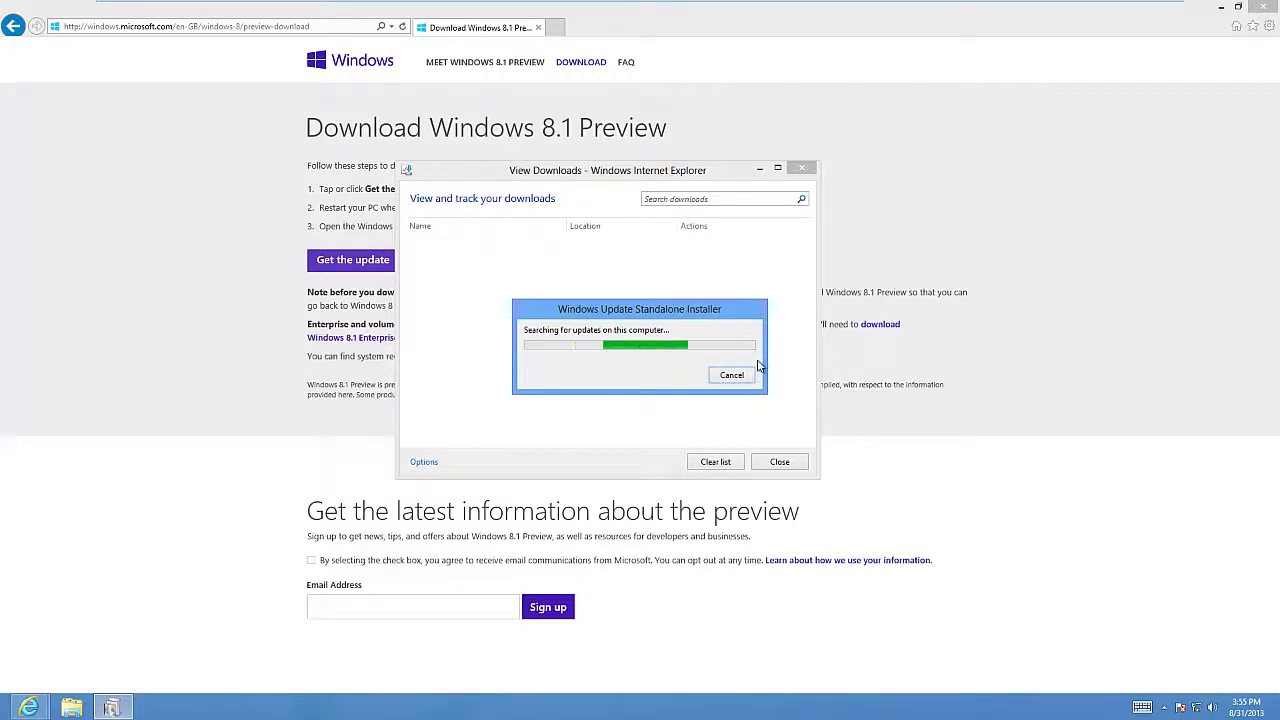
left_click(802, 167)
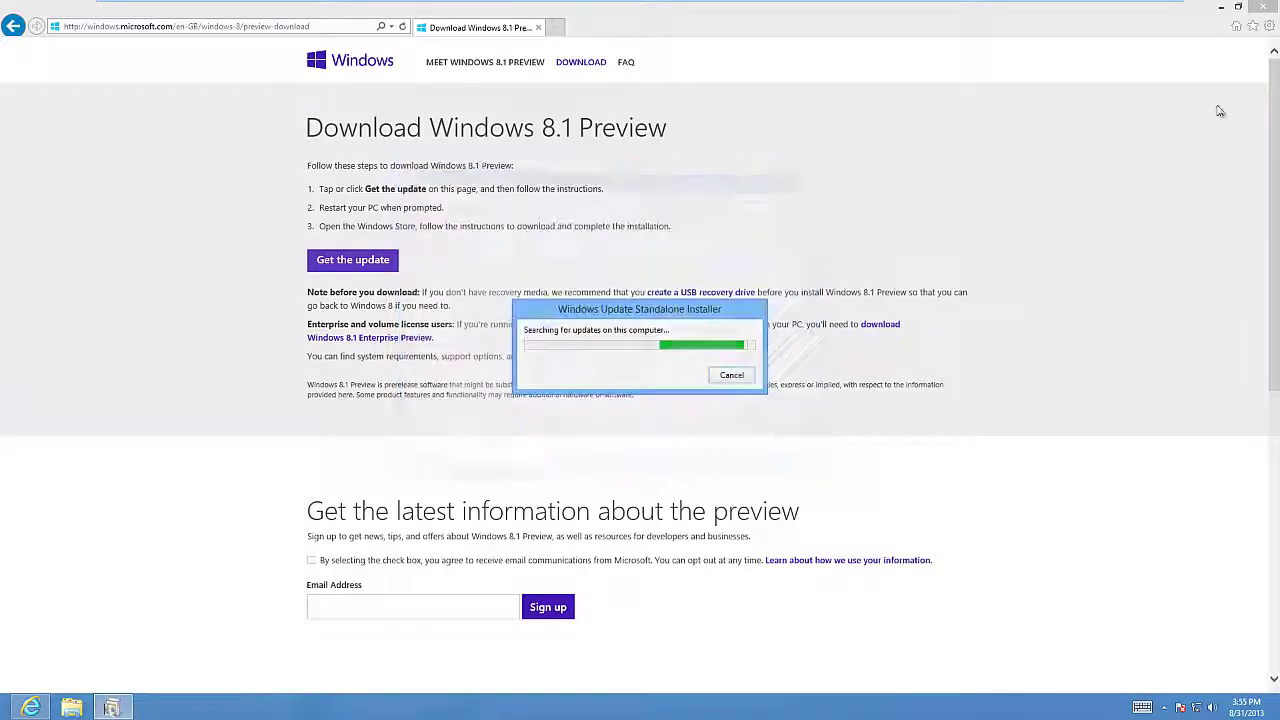
left_click(1221, 7)
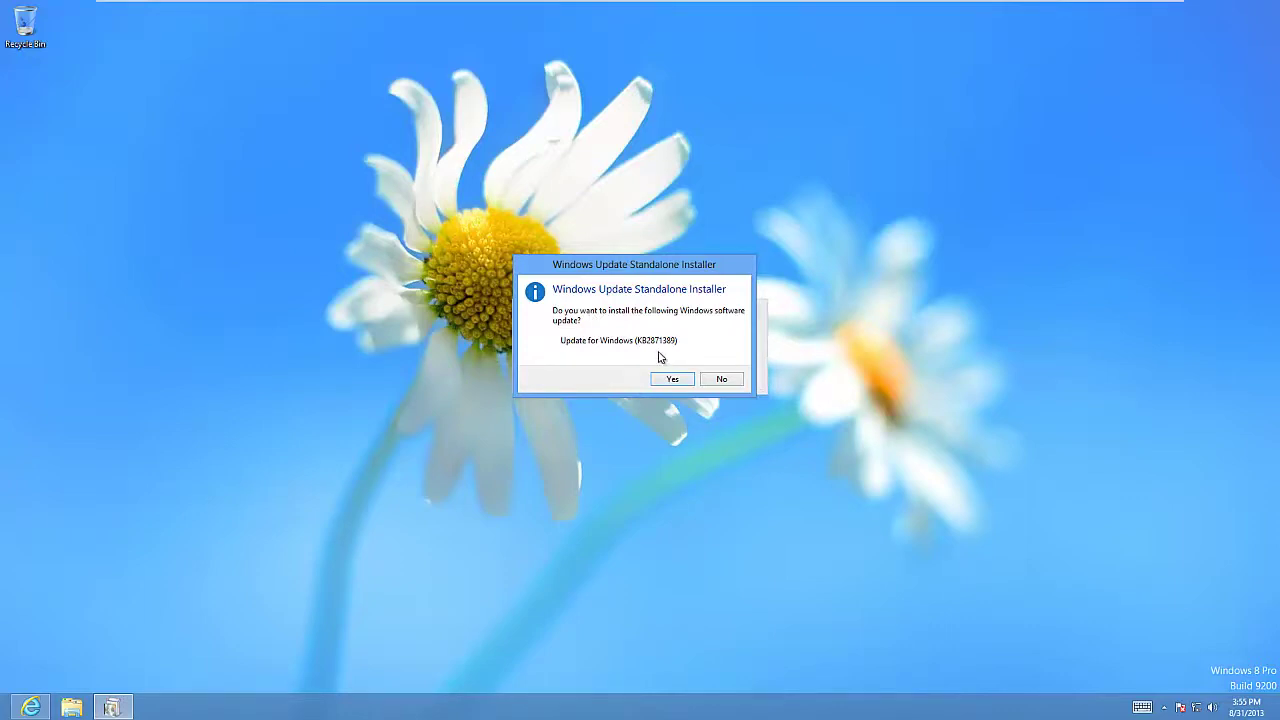
left_click(670, 379)
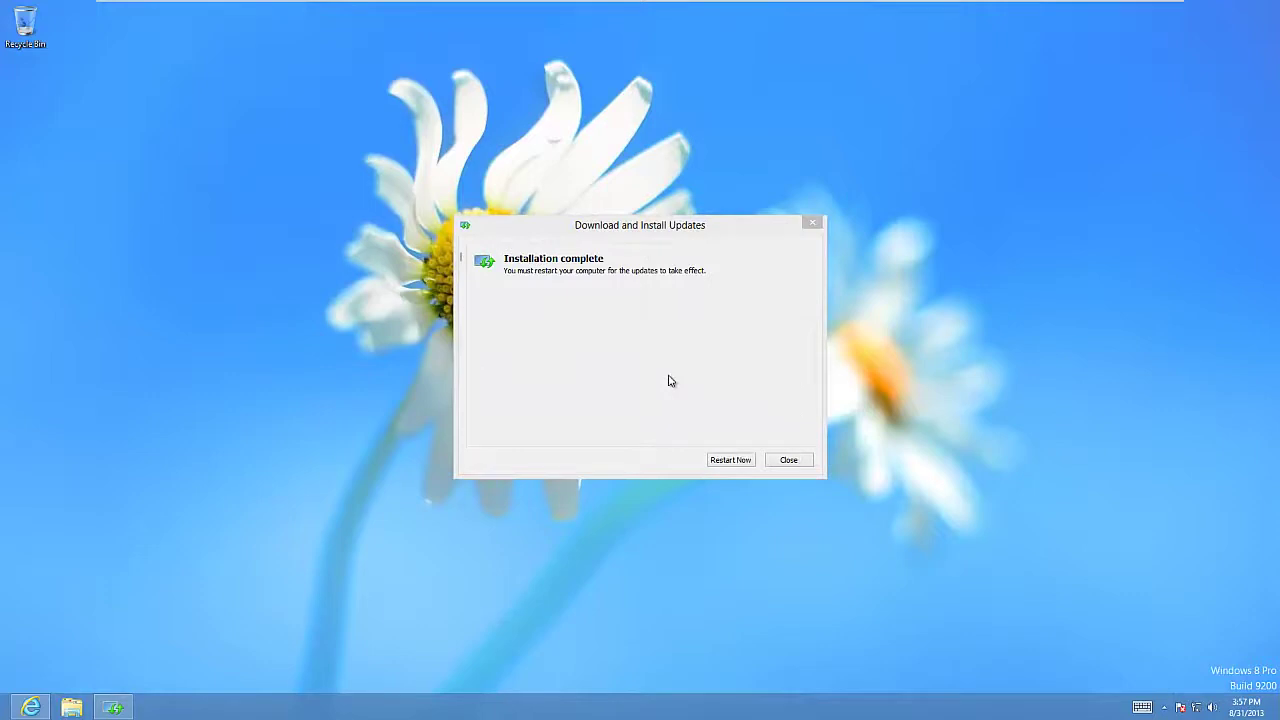
Restart the PC from the installation-complete window to apply KB2871389
left_click(675, 334)
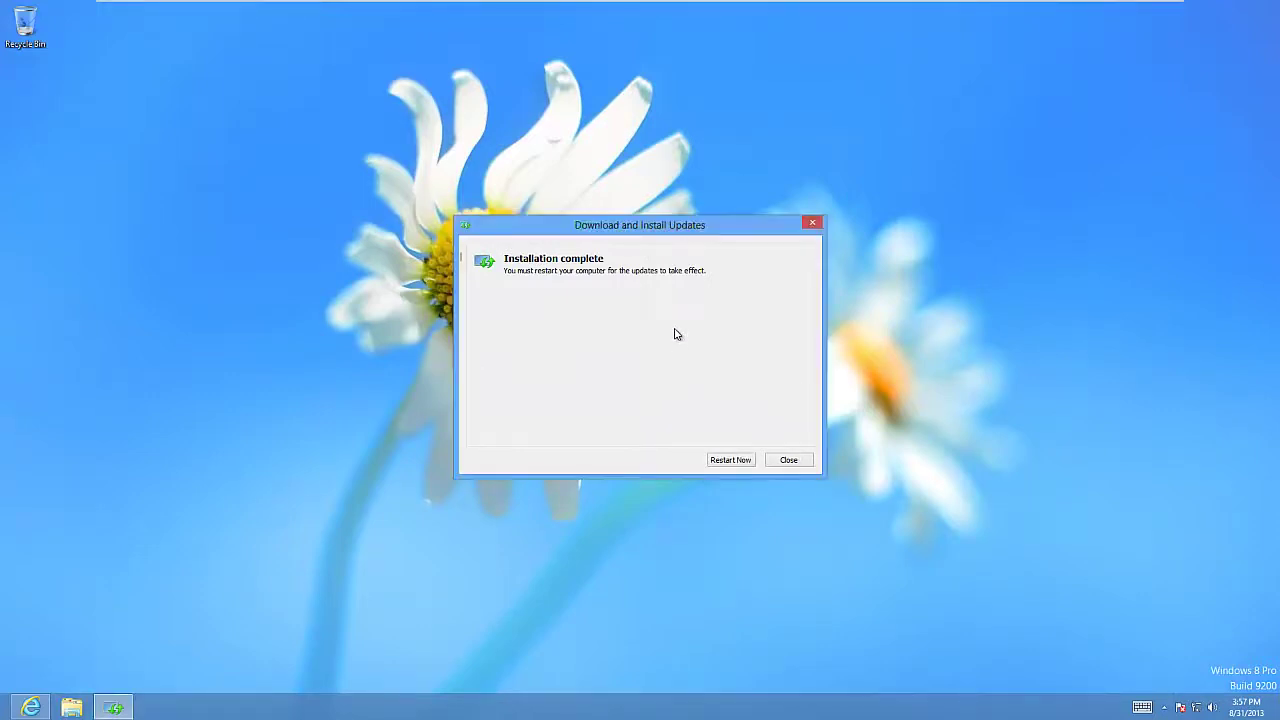
left_click(719, 461)
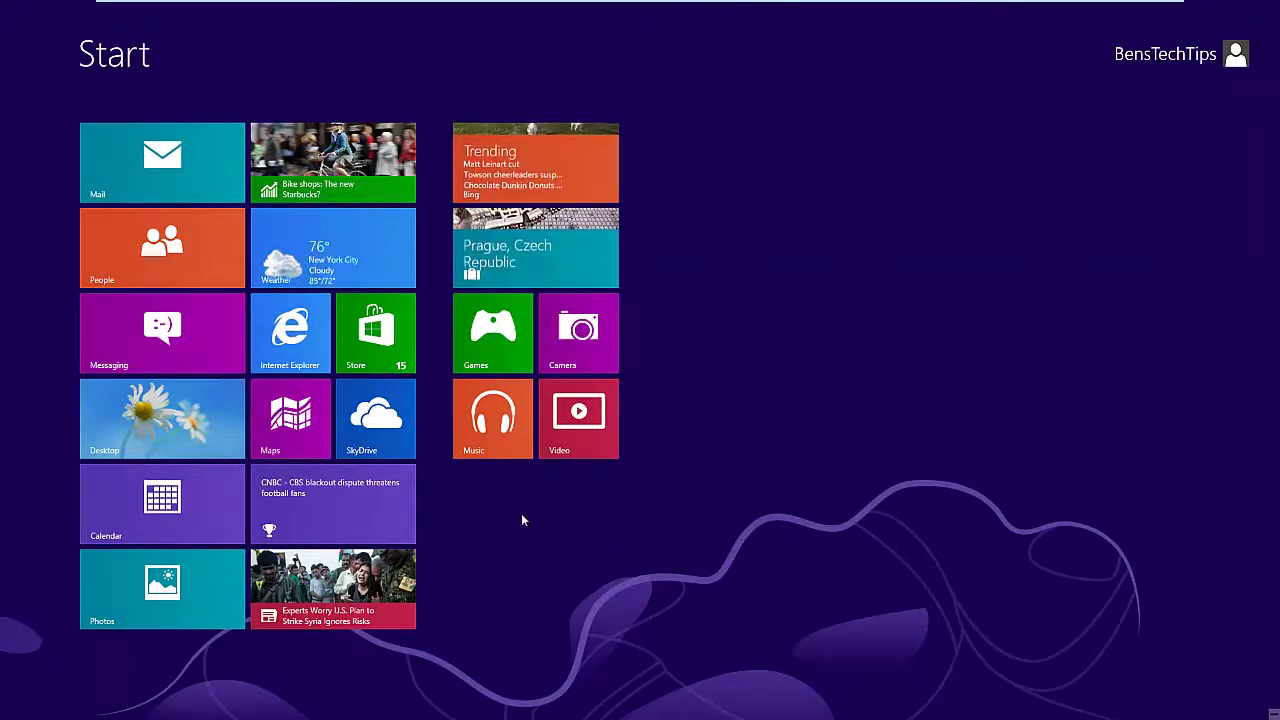
Start downloading the 2.44 GB Windows 8.1 Pro Preview from the Store app
left_click(386, 326)
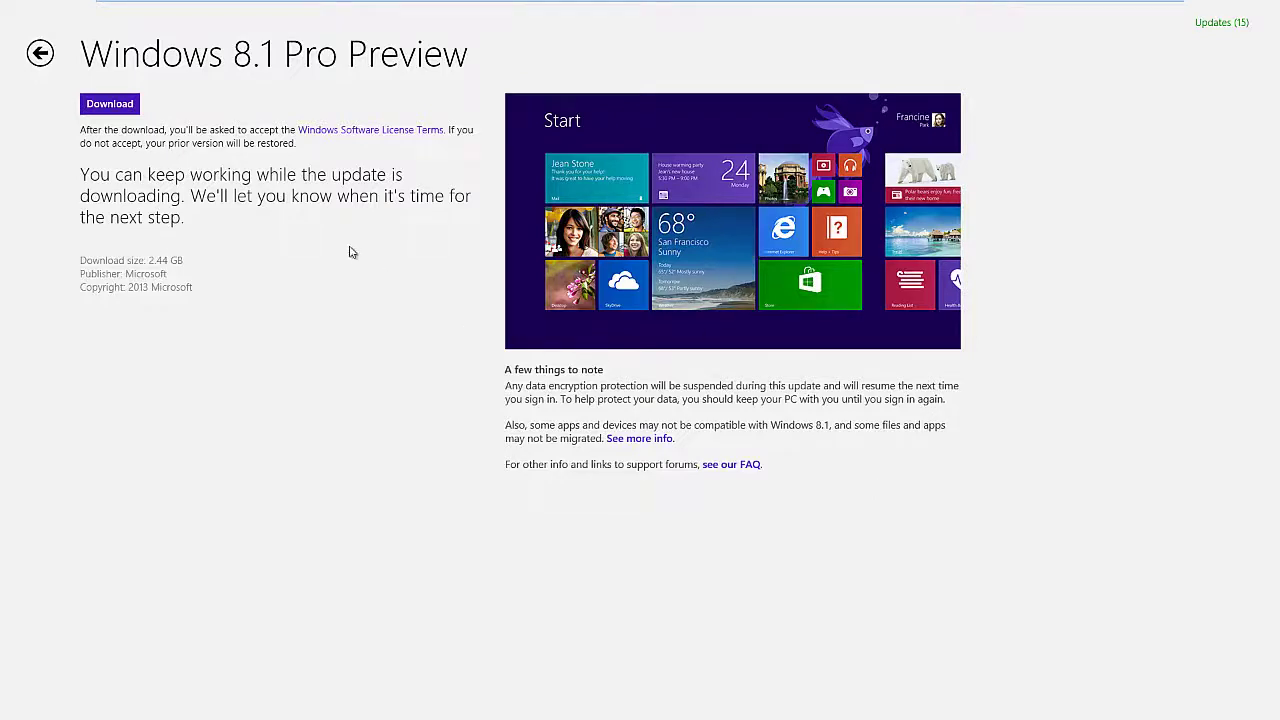
left_click(117, 105)
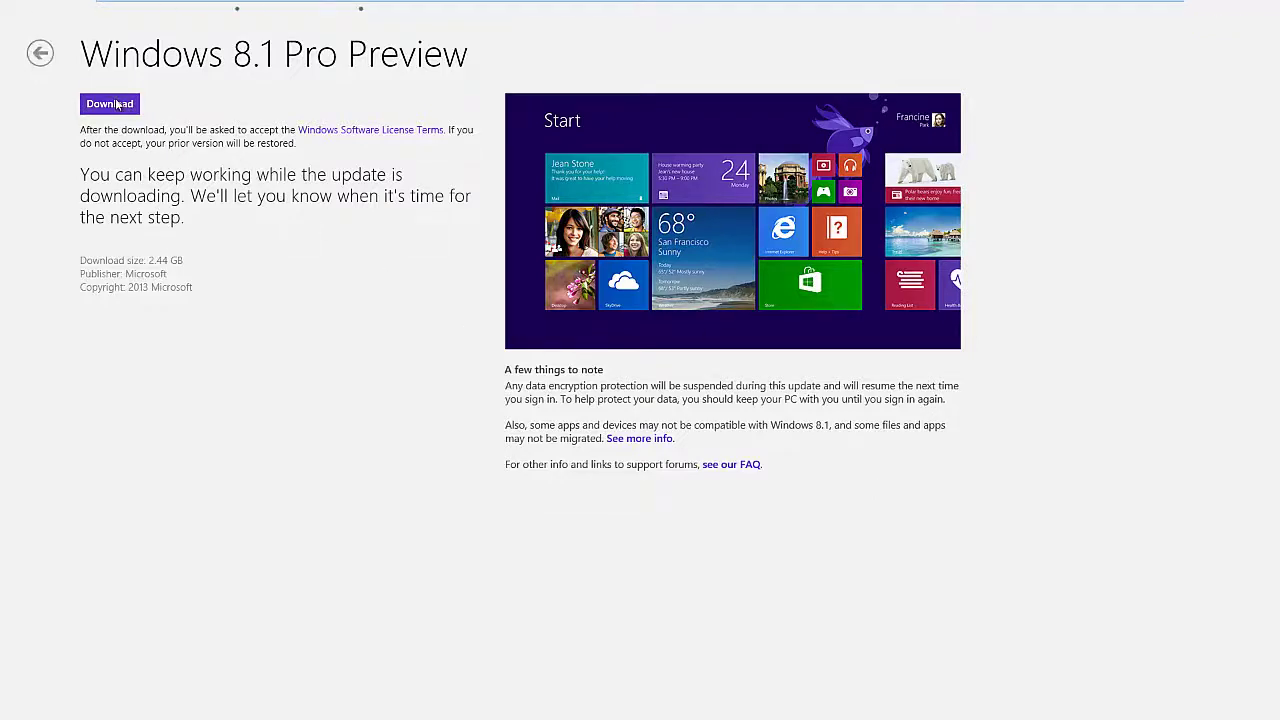